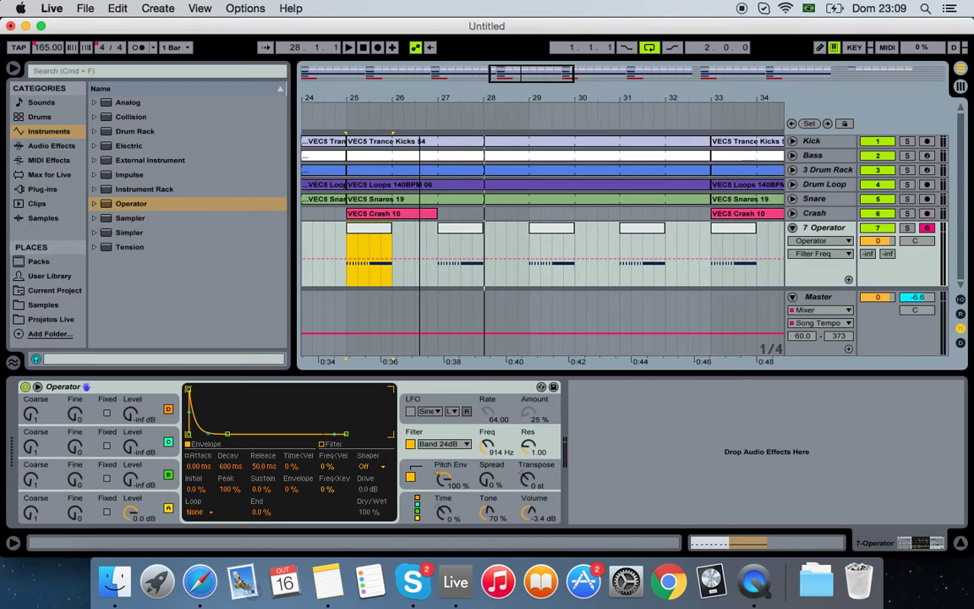
# Step: Sweep Operator's filter frequency by hand, including during playback from bar 25, to audition the change in sound
pyautogui.press('-')
pyautogui.press('-')
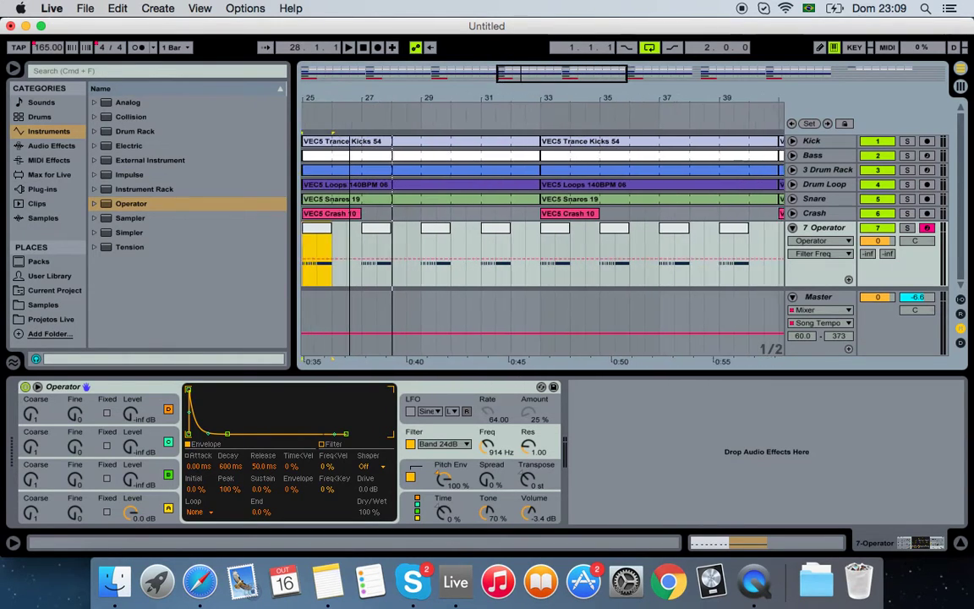
pyautogui.press('-')
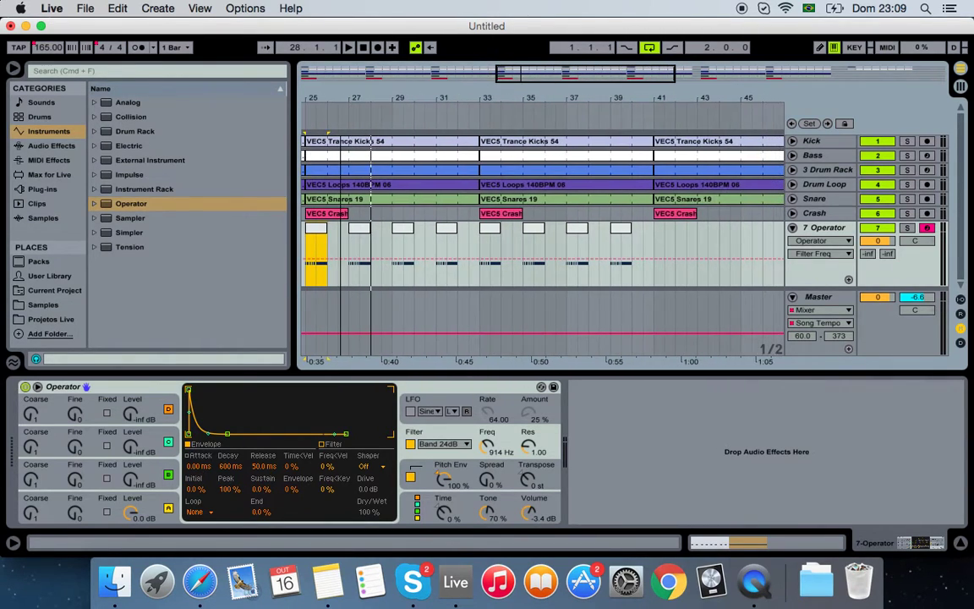
pyautogui.press('+')
pyautogui.press('+')
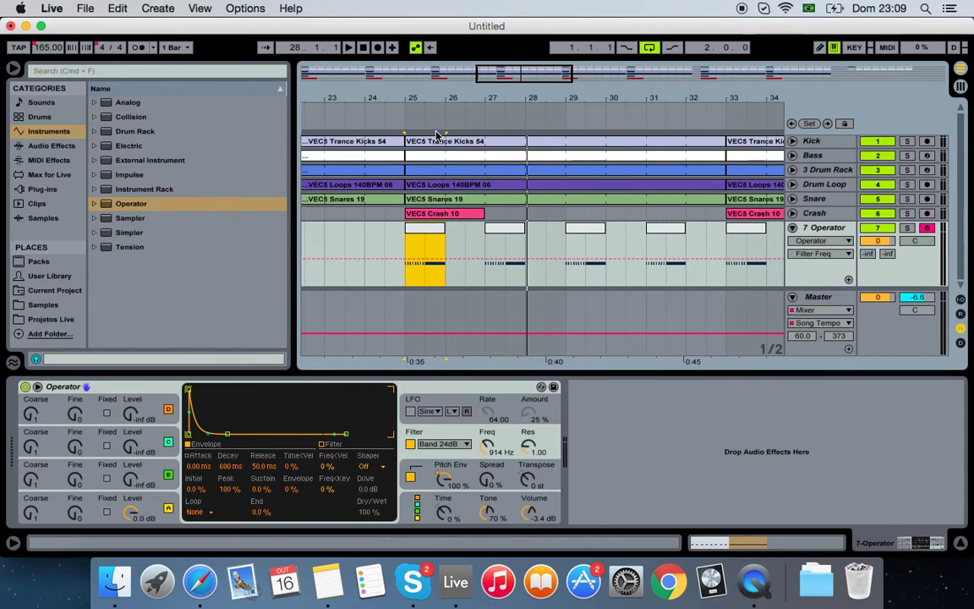
pyautogui.click(490, 450)
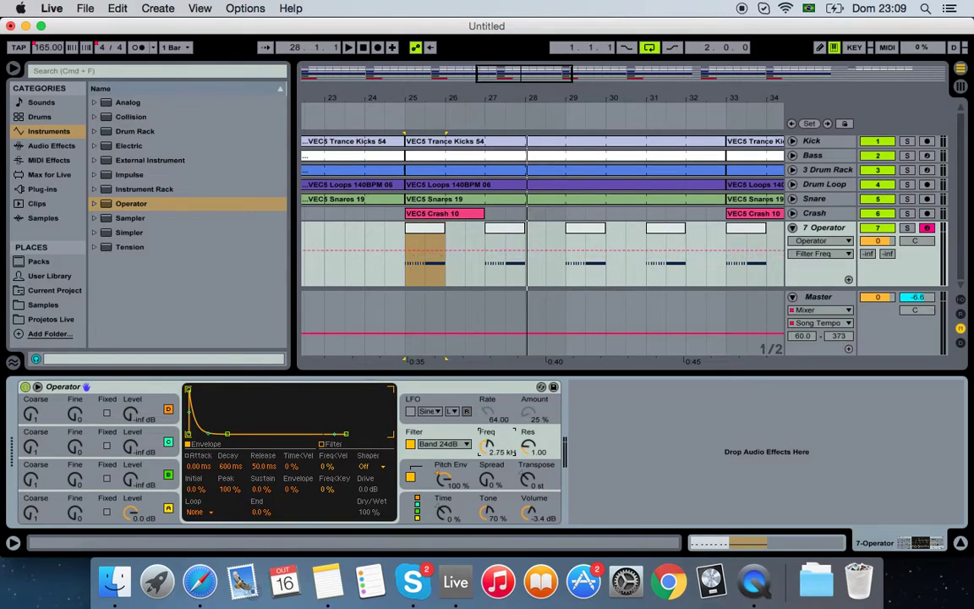
pyautogui.moveTo(487, 445); pyautogui.dragTo(493, 435)
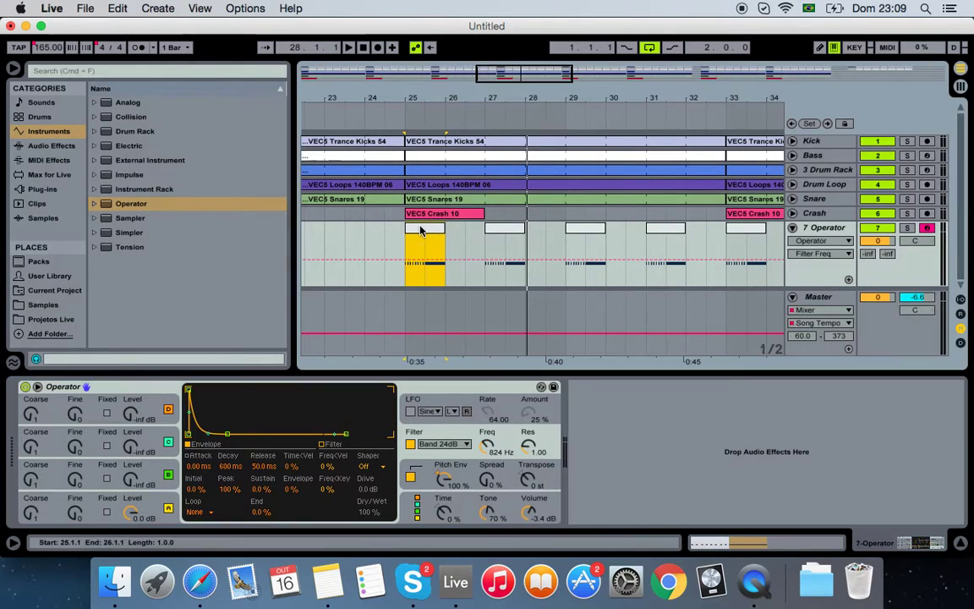
pyautogui.click(493, 435)
pyautogui.moveTo(487, 445); pyautogui.dragTo(487, 439)
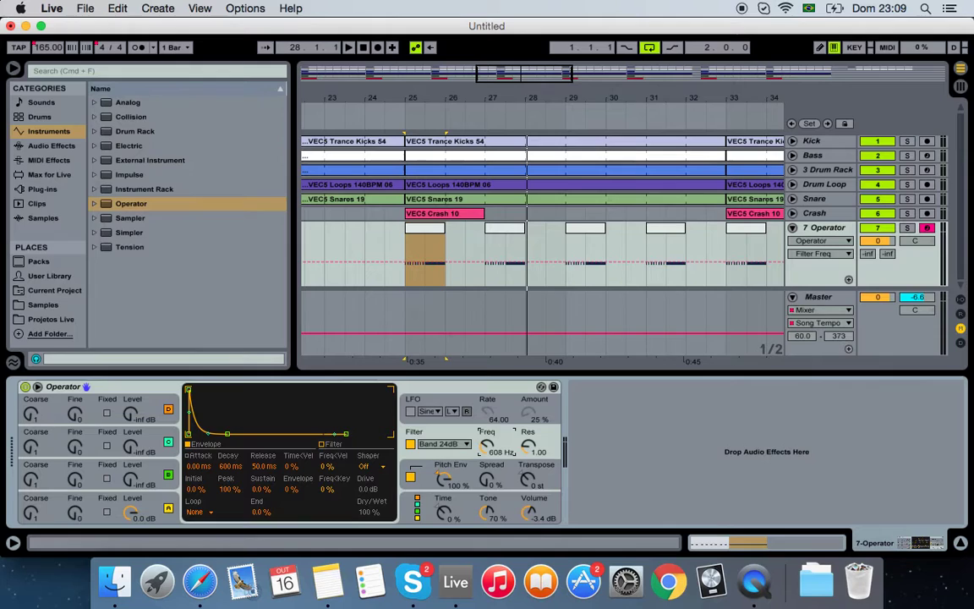
pyautogui.press('space')
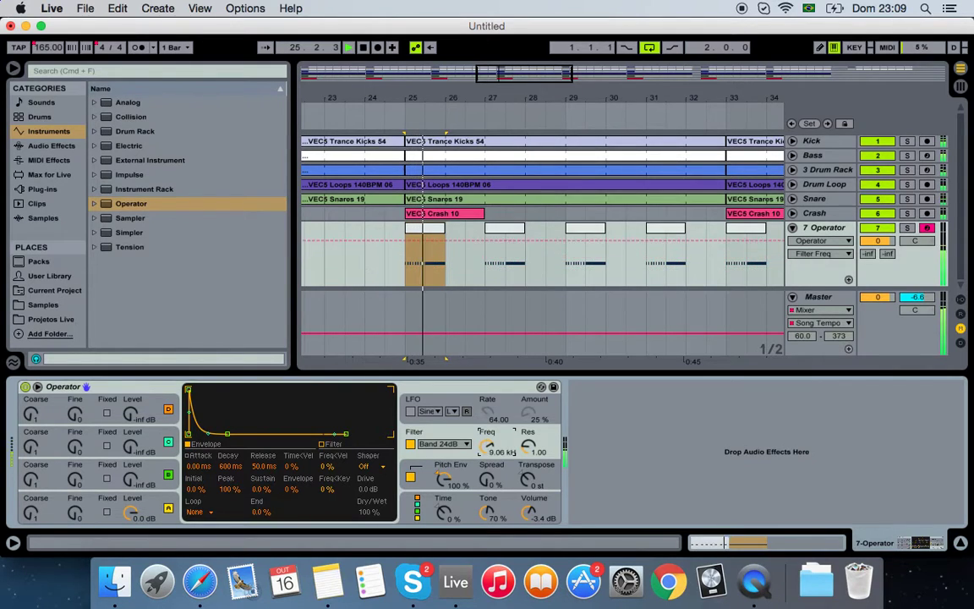
pyautogui.moveTo(487, 445)
pyautogui.mouseDown()
pyautogui.moveTo(487, 458)
pyautogui.moveTo(487, 440)
pyautogui.mouseUp()
pyautogui.press('space')
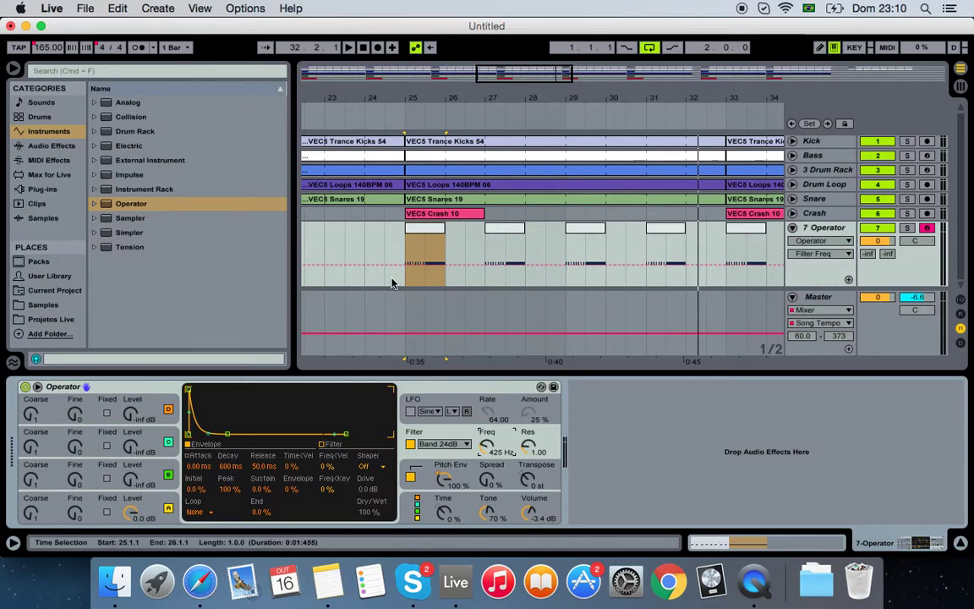
# Step: Shape zigzag Filter Freq automation with breakpoints over the Operator clips at bars 25, 27 and 29, and audition it
pyautogui.moveTo(406, 270); pyautogui.dragTo(447, 247)
pyautogui.click(484, 245)
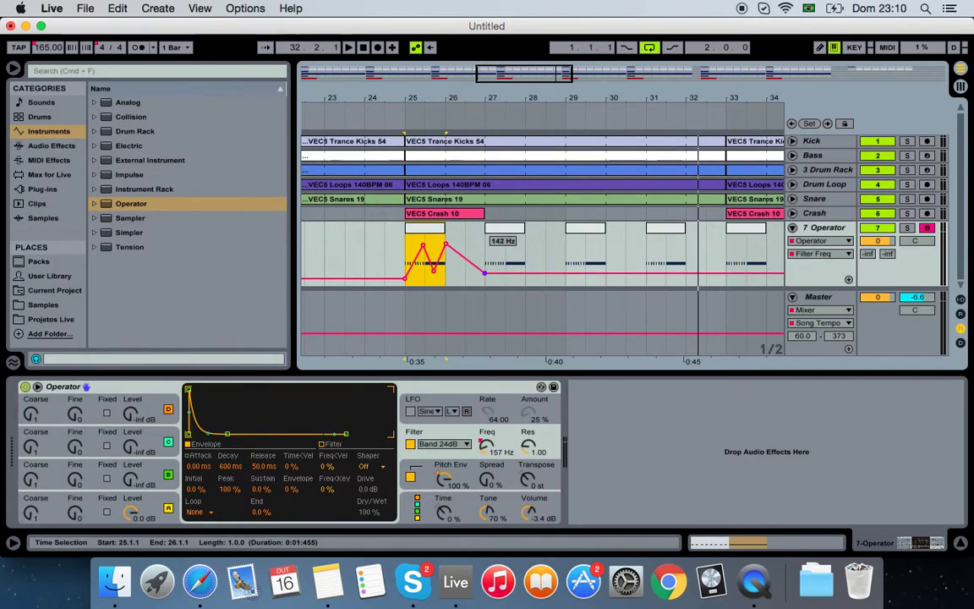
pyautogui.moveTo(488, 244); pyautogui.dragTo(607, 252)
pyautogui.click(505, 242)
pyautogui.press('space')
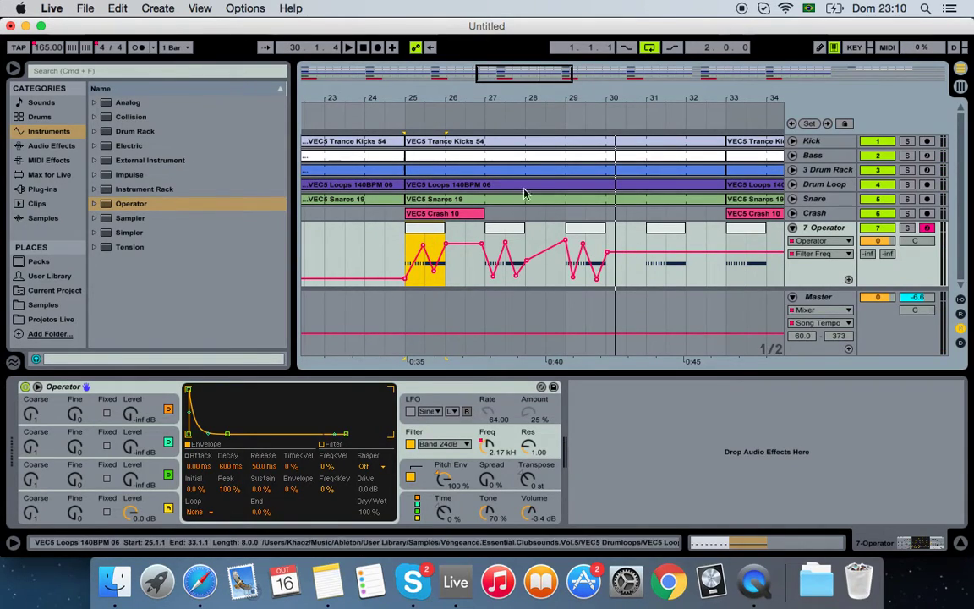
# Step: Draw stepped Filter Freq automation over the Operator clip at bar 31 in Draw Mode, and play it back
pyautogui.moveTo(538, 78); pyautogui.dragTo(452, 294)
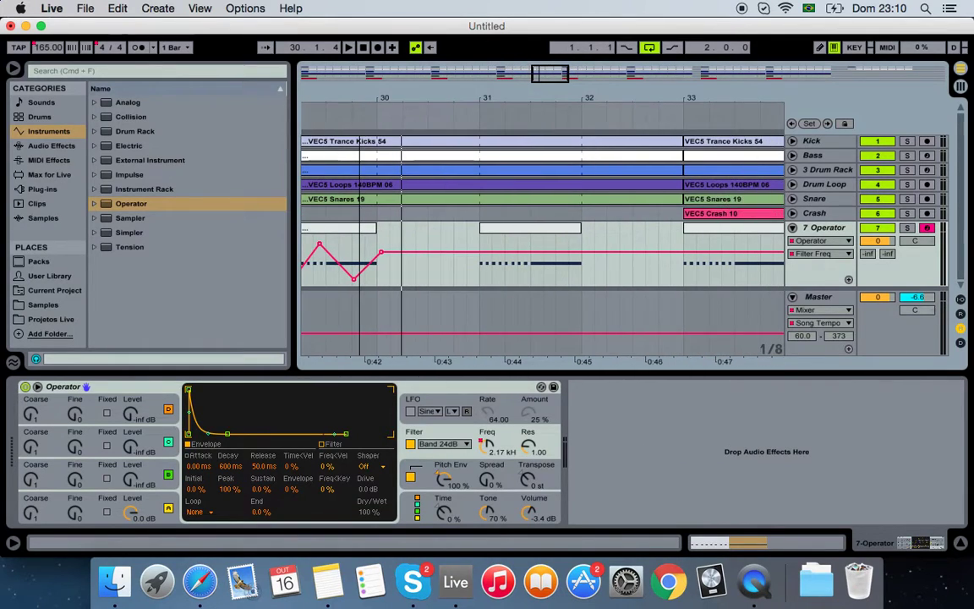
pyautogui.rightClick(446, 277)
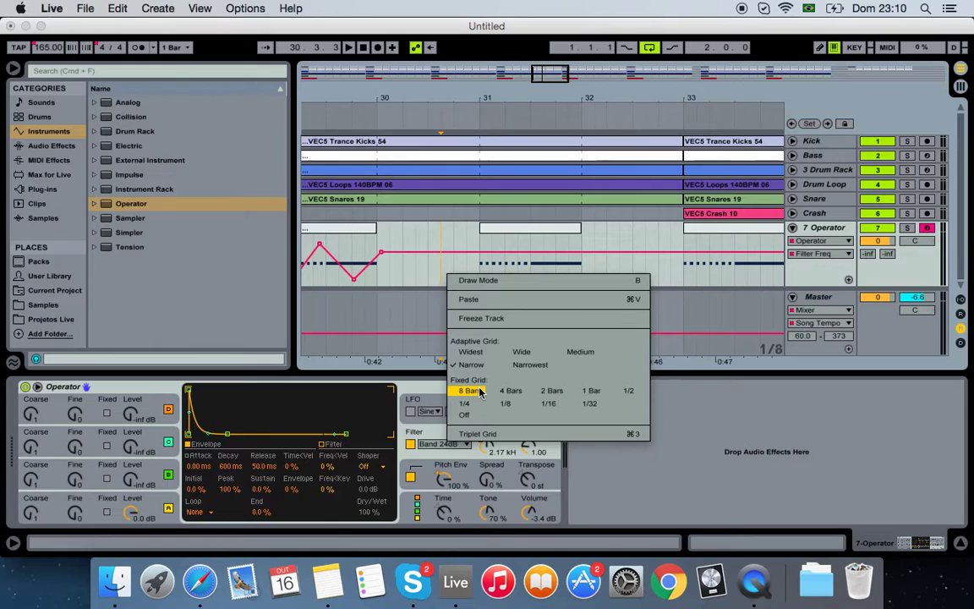
pyautogui.click(487, 288)
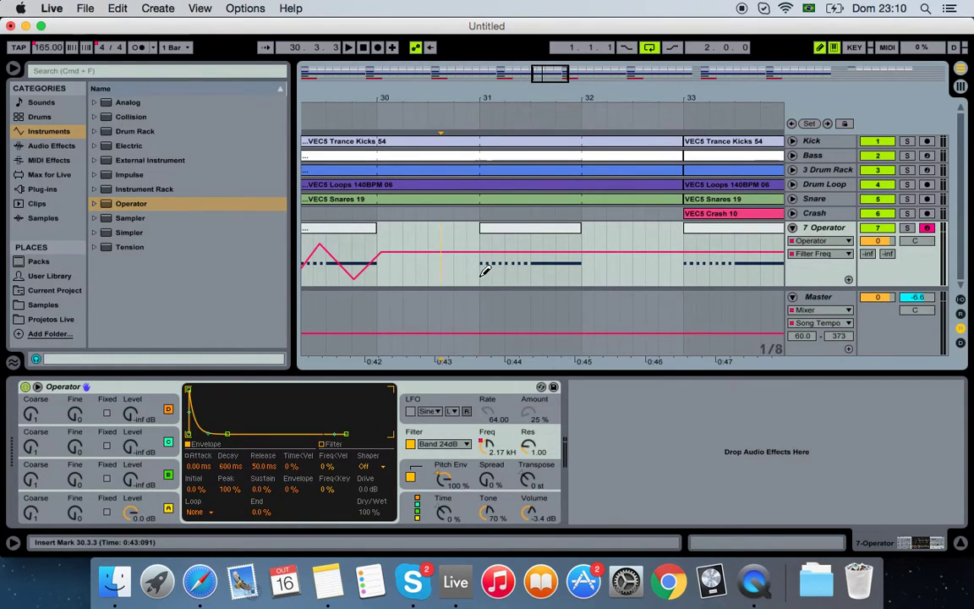
pyautogui.moveTo(484, 264)
pyautogui.mouseDown()
pyautogui.moveTo(496, 252)
pyautogui.moveTo(502, 270)
pyautogui.moveTo(521, 252)
pyautogui.moveTo(534, 263)
pyautogui.moveTo(570, 252)
pyautogui.moveTo(578, 270)
pyautogui.moveTo(567, 236)
pyautogui.mouseUp()
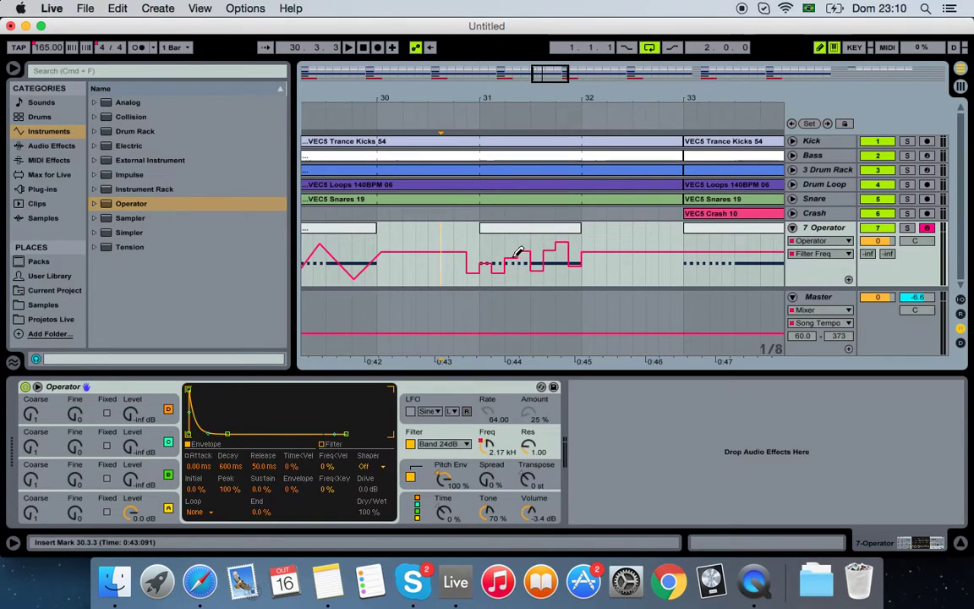
pyautogui.press('b')
pyautogui.click(454, 240)
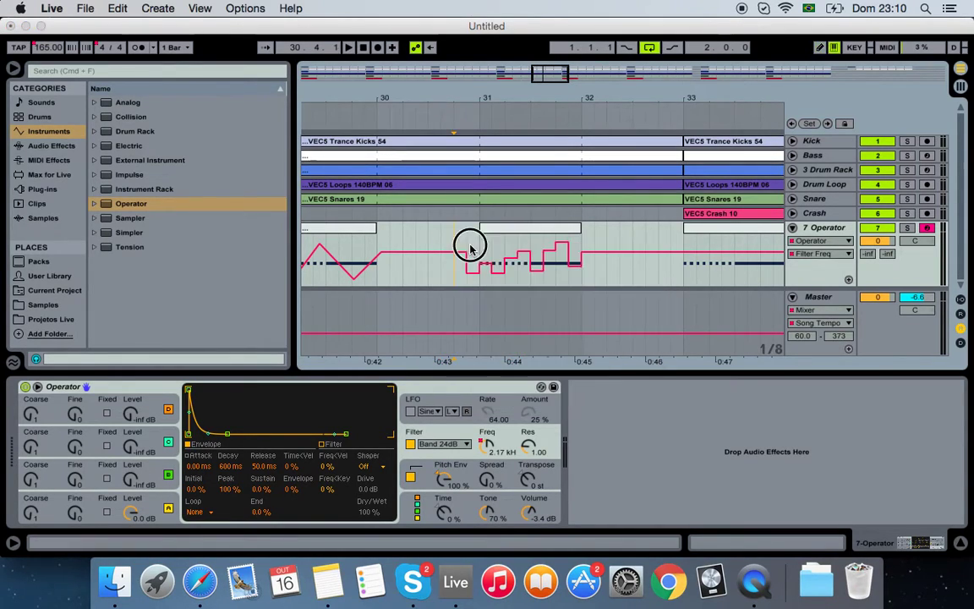
pyautogui.press('space')
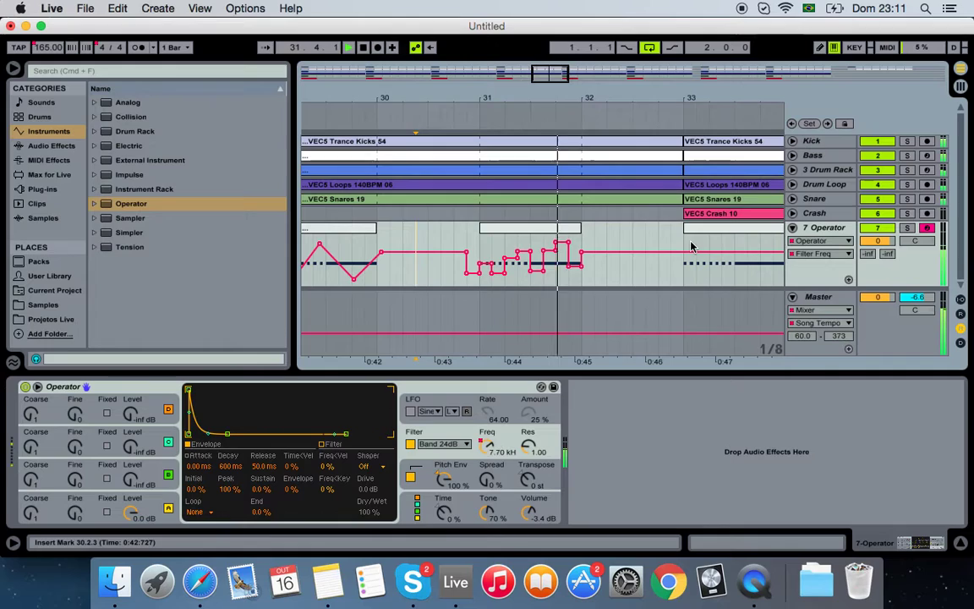
pyautogui.press('space')
# Step: Draw stepped Filter Freq automation over the Operator clip at bar 33 in Draw Mode, and play it from 33.1.1
pyautogui.click(590, 258)
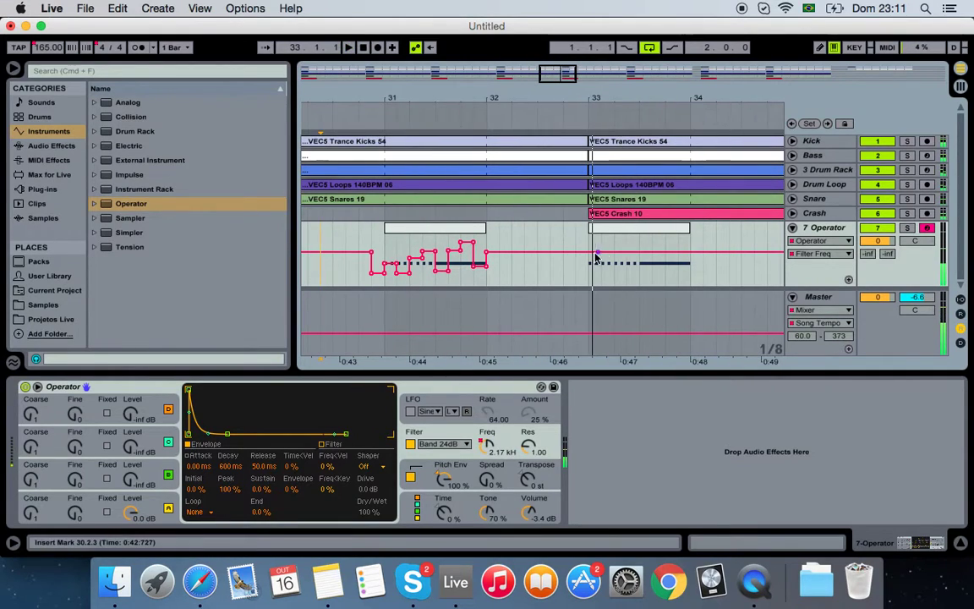
pyautogui.rightClick(583, 269)
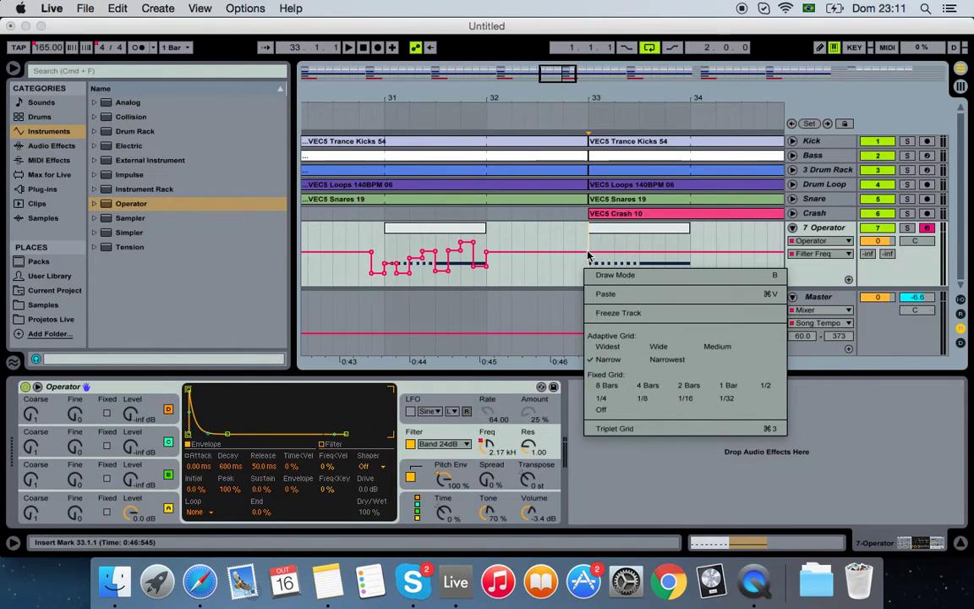
pyautogui.click(605, 275)
pyautogui.moveTo(598, 243)
pyautogui.mouseDown()
pyautogui.moveTo(640, 243)
pyautogui.moveTo(672, 265)
pyautogui.moveTo(690, 236)
pyautogui.moveTo(630, 251)
pyautogui.moveTo(599, 236)
pyautogui.moveTo(589, 252)
pyautogui.moveTo(629, 258)
pyautogui.moveTo(696, 244)
pyautogui.moveTo(622, 249)
pyautogui.moveTo(595, 248)
pyautogui.mouseUp()
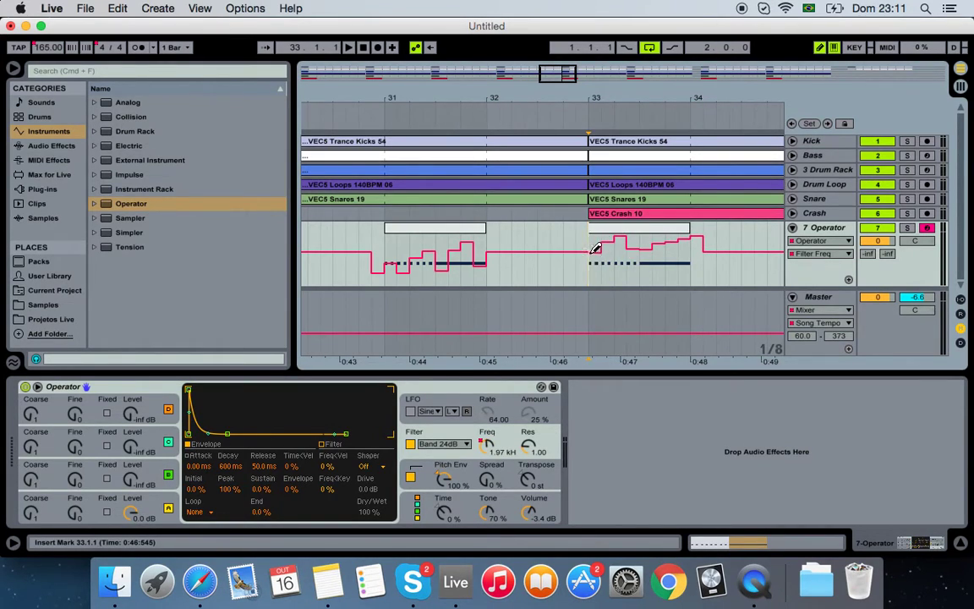
pyautogui.moveTo(656, 251)
pyautogui.mouseDown()
pyautogui.moveTo(667, 241)
pyautogui.moveTo(675, 252)
pyautogui.moveTo(685, 239)
pyautogui.moveTo(773, 256)
pyautogui.mouseUp()
pyautogui.press('b')
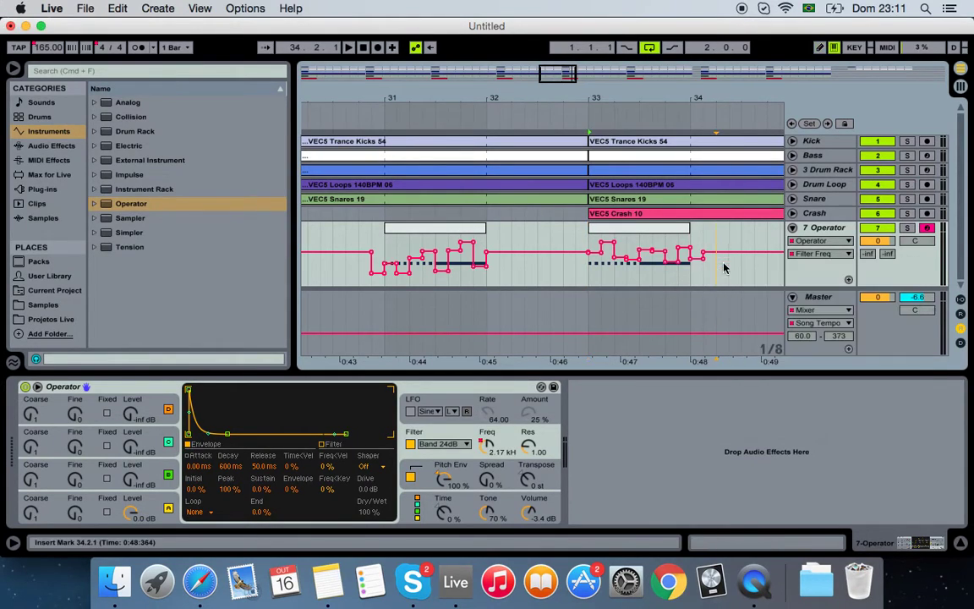
pyautogui.press('space')
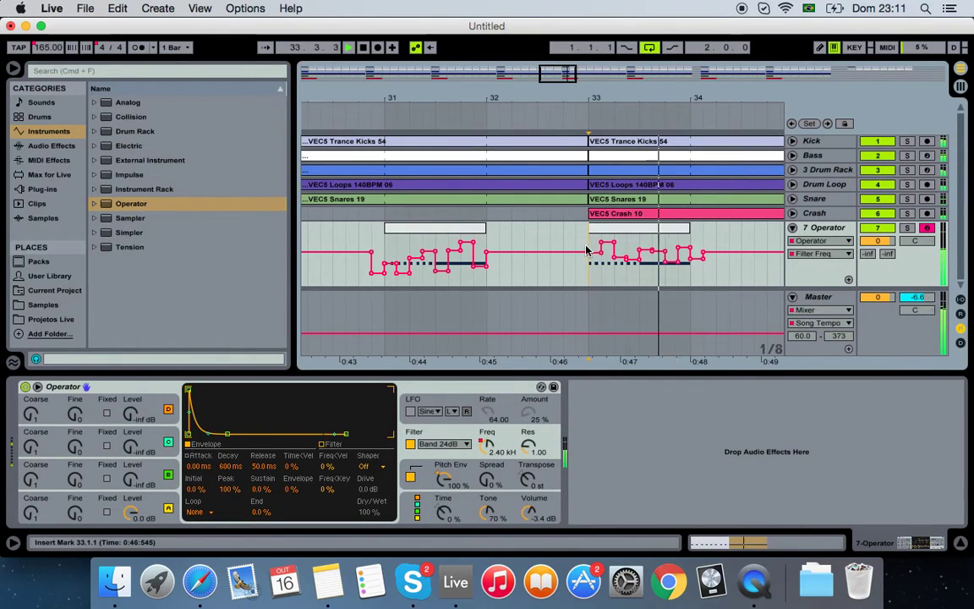
# Step: Duplicate the Operator selection from 33.1.1 to 33.3.1 twice with its automation, and play the result from bar 33
pyautogui.click(592, 239)
pyautogui.moveTo(592, 239); pyautogui.dragTo(632, 240)
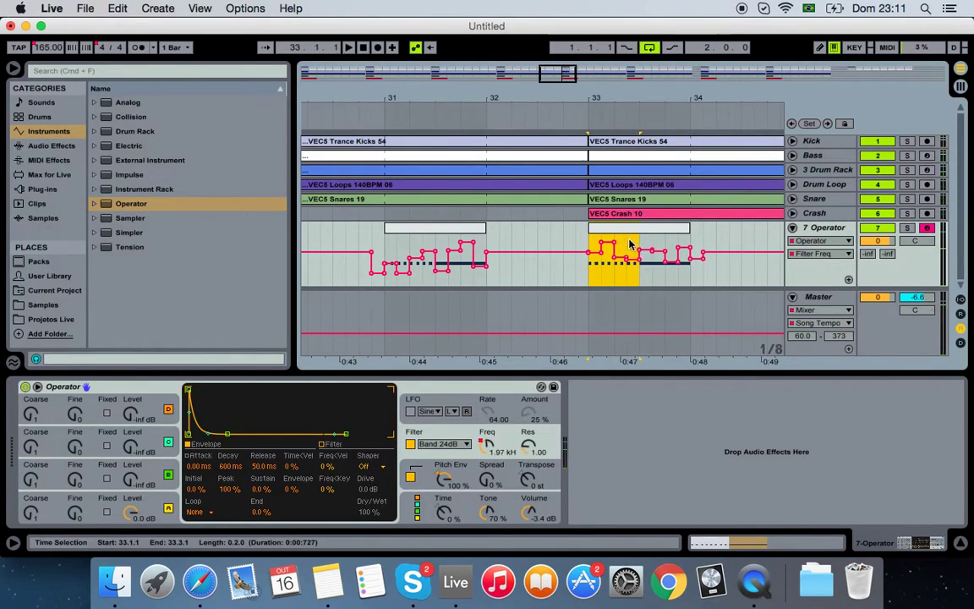
pyautogui.press('super+d')
pyautogui.press('super+d')
pyautogui.click(590, 246)
pyautogui.press('space')
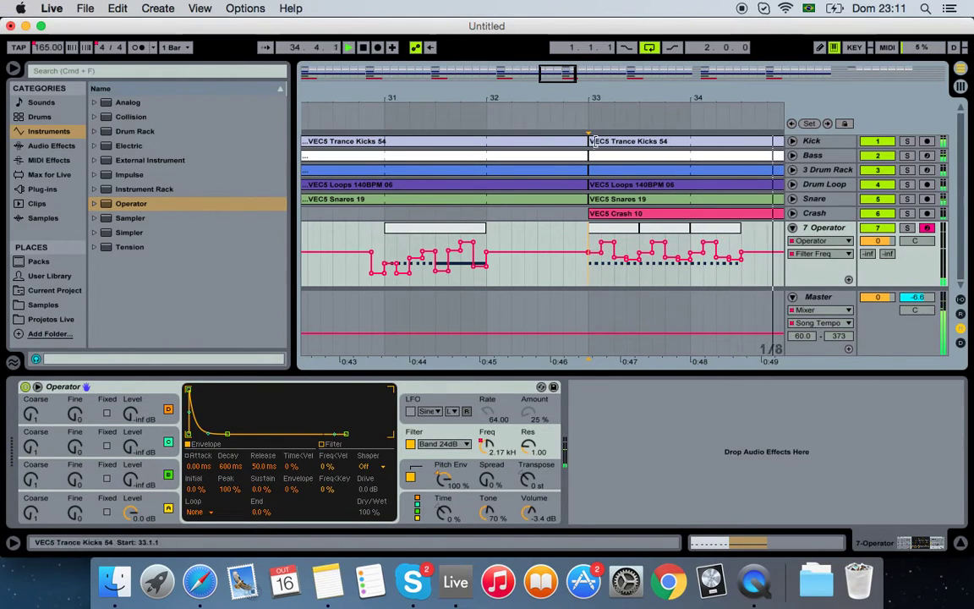
pyautogui.moveTo(535, 88); pyautogui.dragTo(535, 77)
pyautogui.press('space')
# Step: Try to record live Filter Freq movements on the Operator track from 34.4.1
pyautogui.press('-')
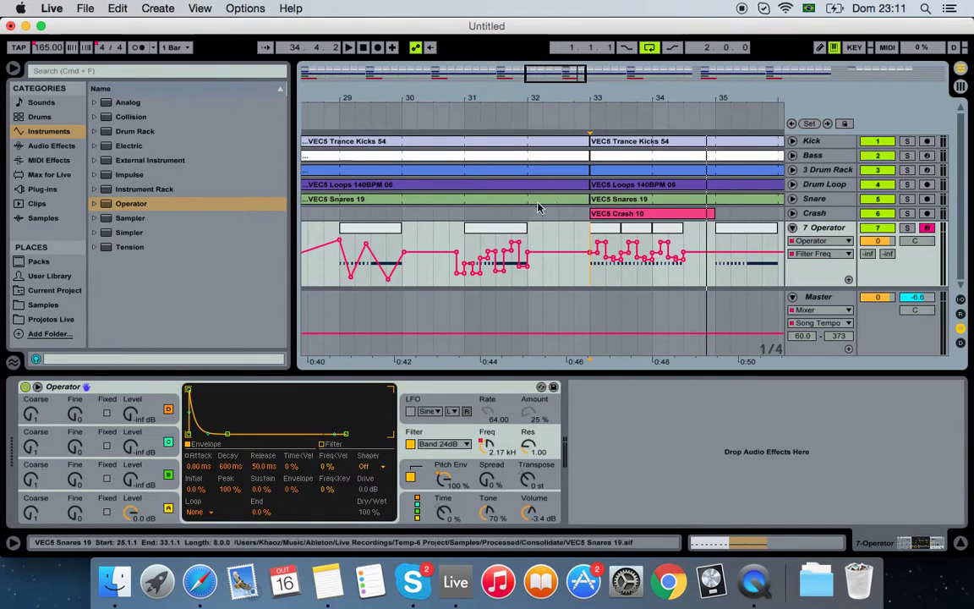
pyautogui.moveTo(548, 91); pyautogui.dragTo(524, 81)
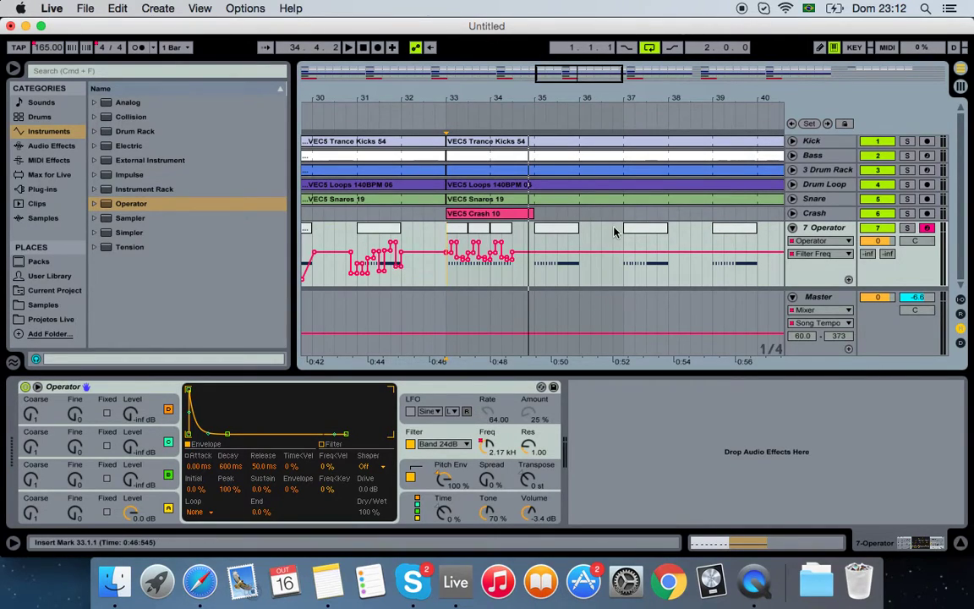
pyautogui.click(528, 267)
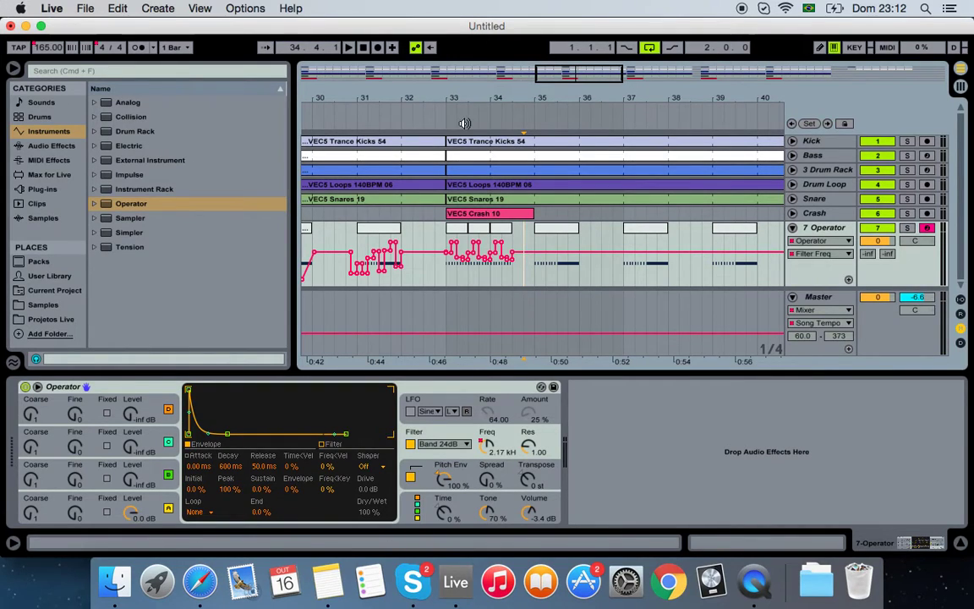
pyautogui.rightClick(378, 51)
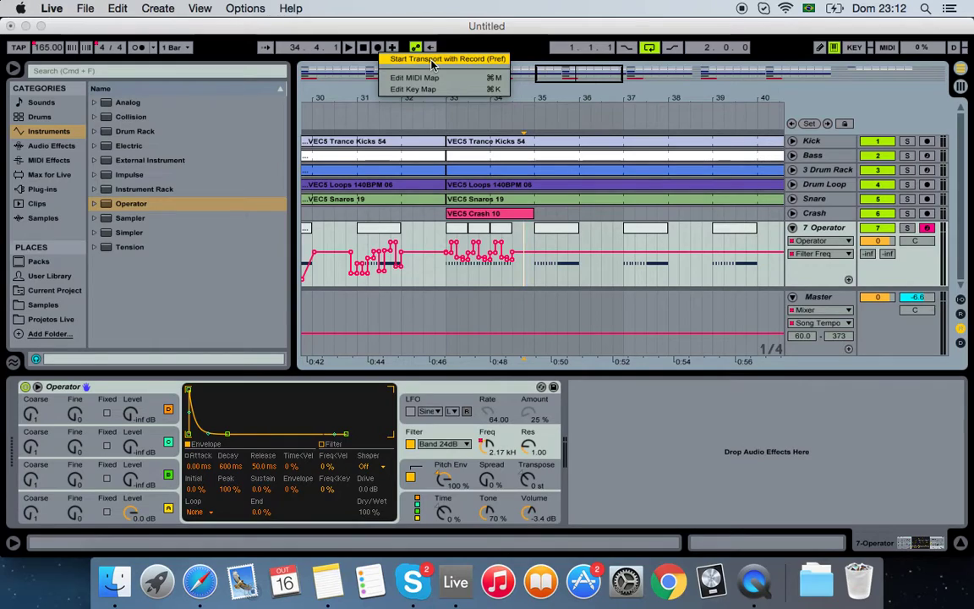
pyautogui.click(381, 29)
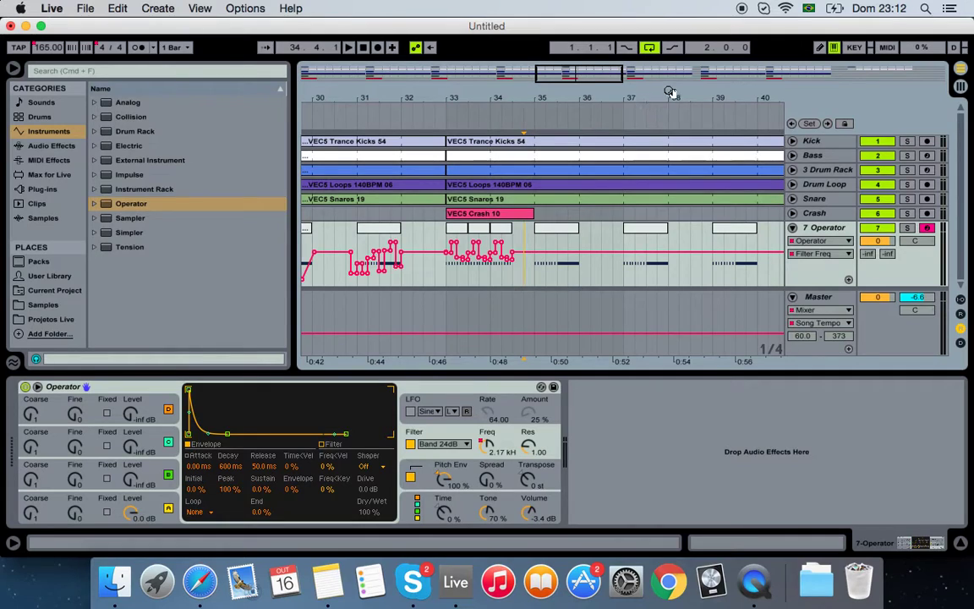
pyautogui.click(378, 48)
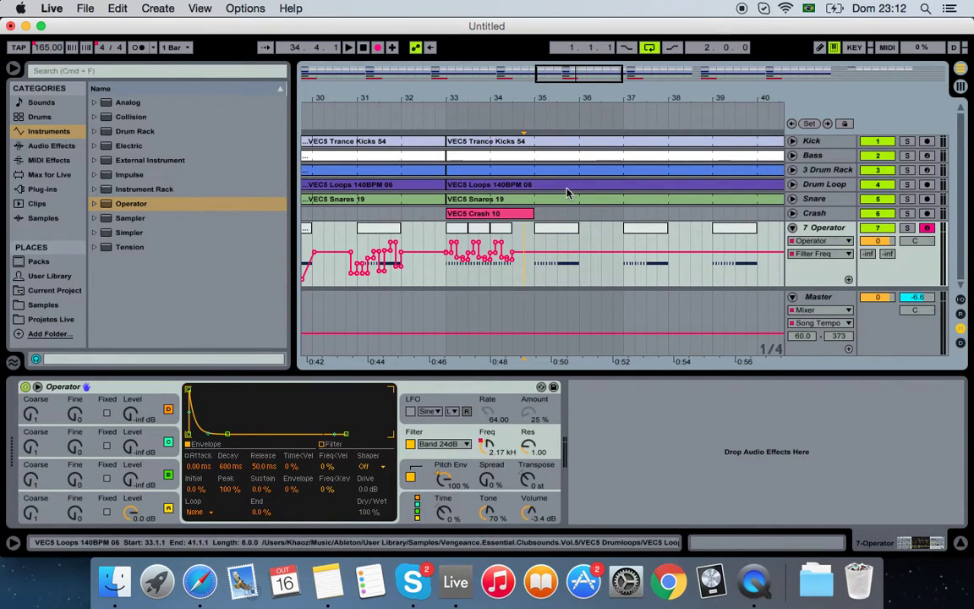
pyautogui.click(487, 449)
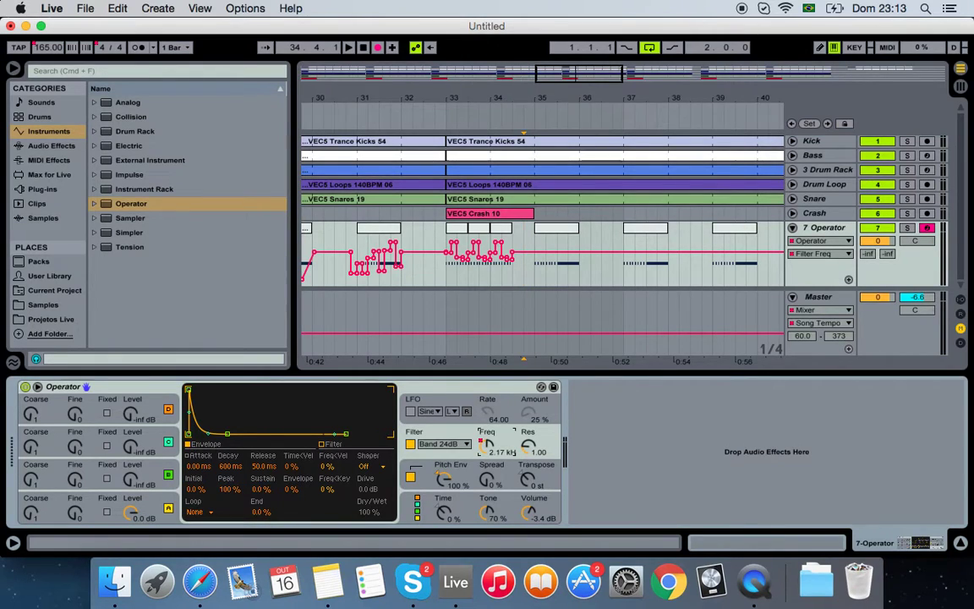
pyautogui.press('space')
pyautogui.moveTo(487, 448)
pyautogui.mouseDown()
pyautogui.moveTo(488, 461)
pyautogui.moveTo(489, 451)
pyautogui.mouseUp()
pyautogui.press('space')
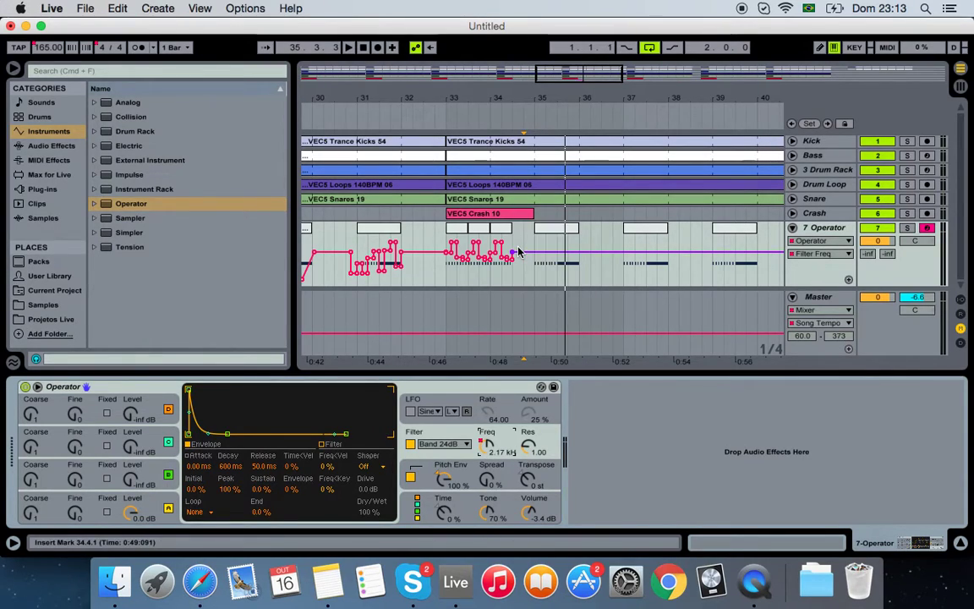
pyautogui.press('Delete')
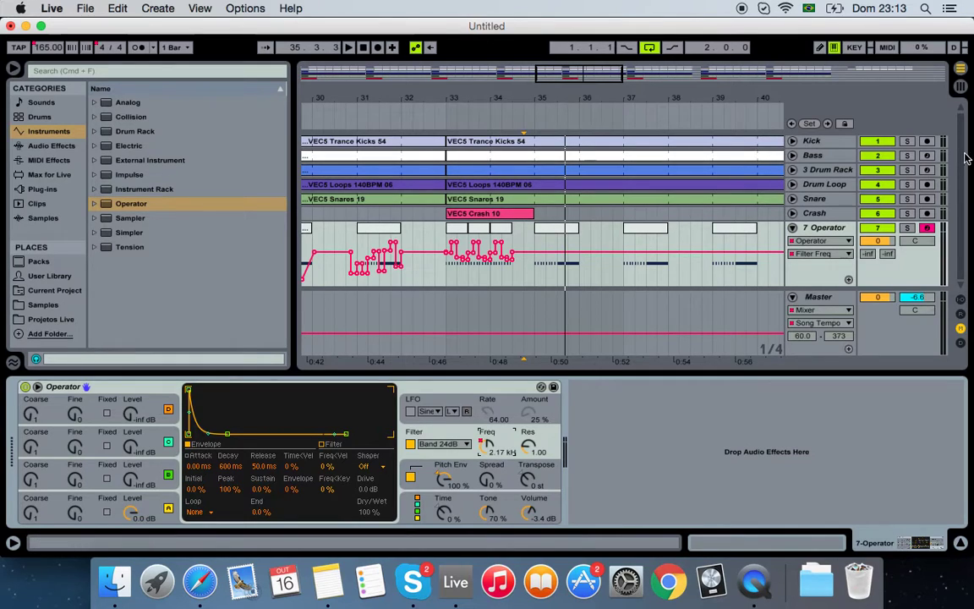
# Step: Disarm the Operator track and record live filter frequency sweeps as automation from 34.4.1 to about bar 40
pyautogui.click(928, 230)
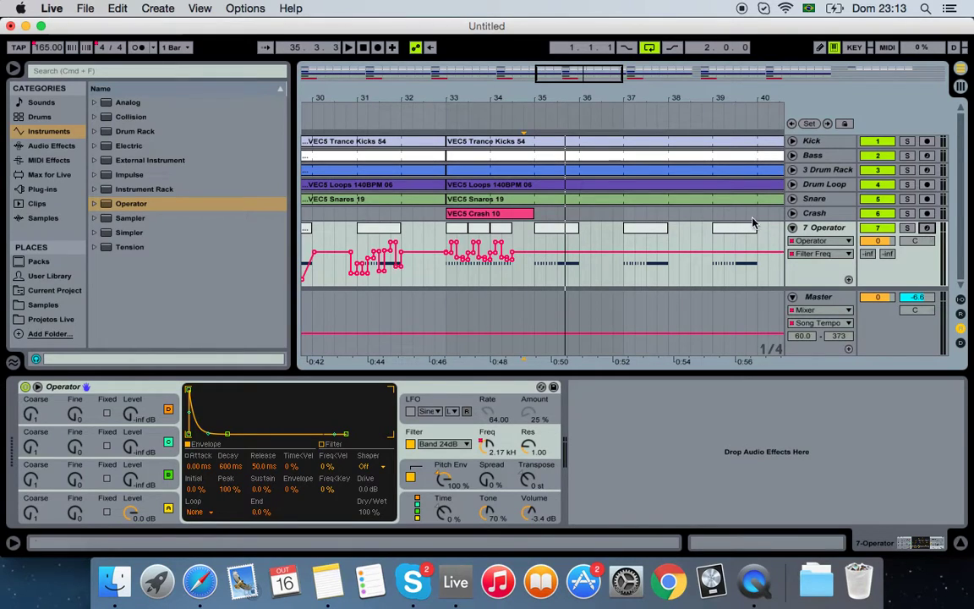
pyautogui.press('space')
pyautogui.click(377, 47)
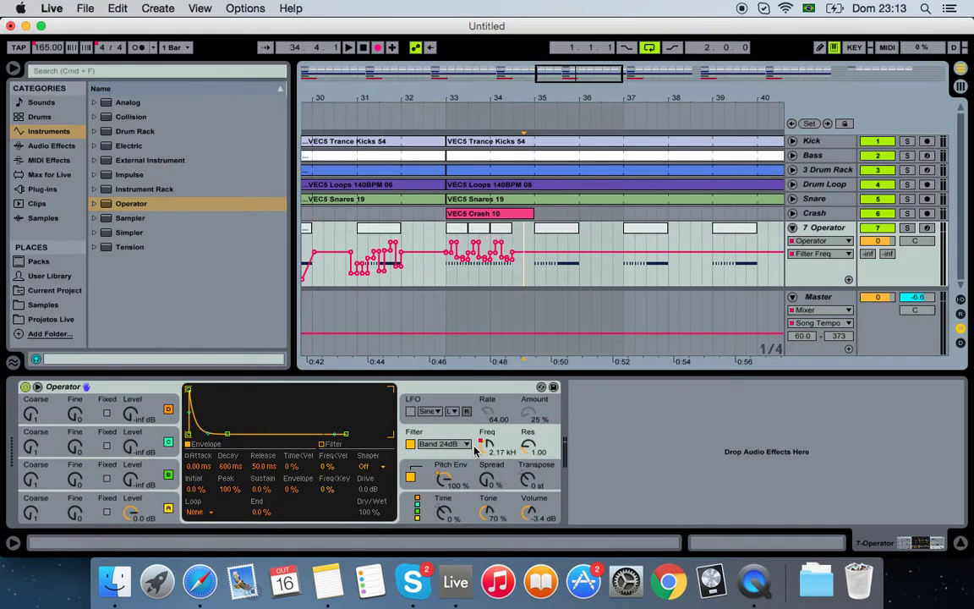
pyautogui.moveTo(490, 448)
pyautogui.mouseDown()
pyautogui.moveTo(491, 427)
pyautogui.moveTo(493, 469)
pyautogui.moveTo(494, 431)
pyautogui.moveTo(493, 456)
pyautogui.moveTo(493, 447)
pyautogui.mouseUp()
pyautogui.press('space')
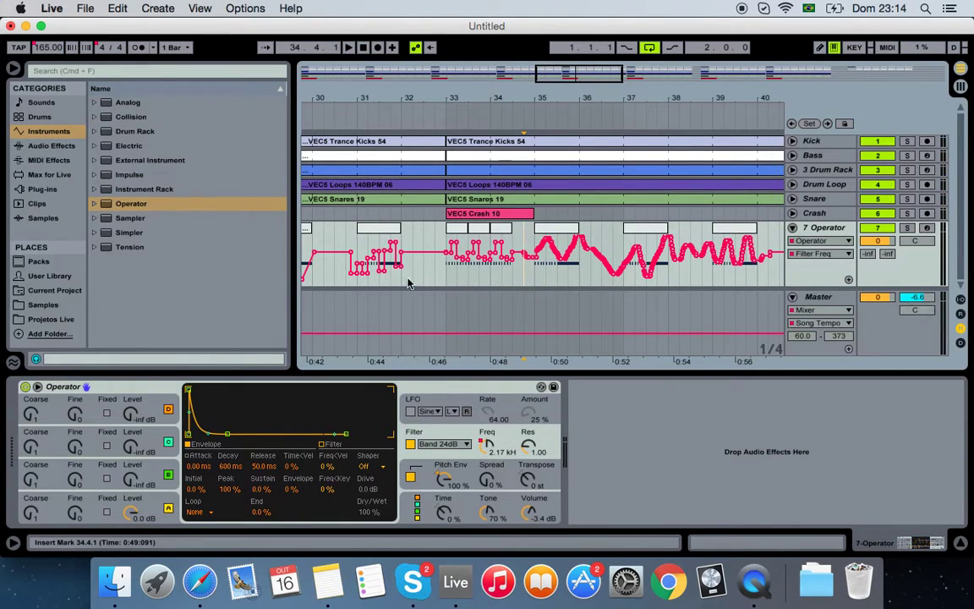
# Step: Override the Filter Freq automation by manually lowering Operator's filter frequency to 231 Hz, and play the arrangement from 33.1.1
pyautogui.moveTo(542, 253)
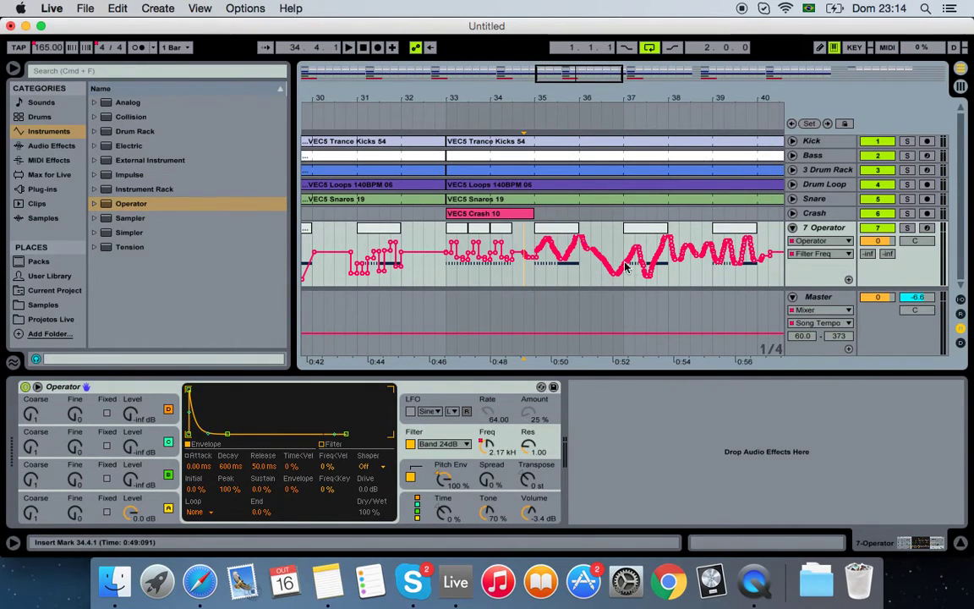
pyautogui.moveTo(609, 98); pyautogui.dragTo(554, 97)
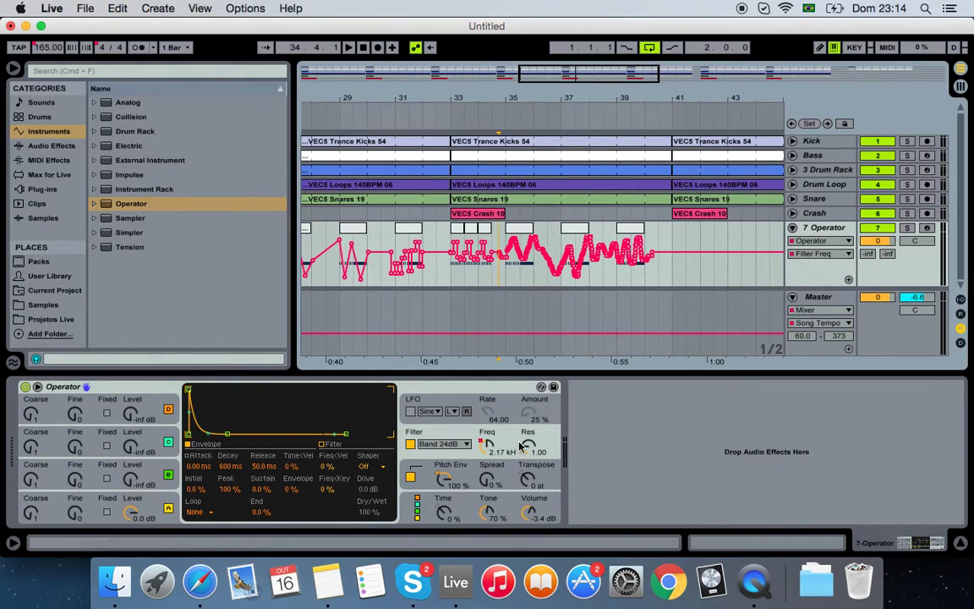
pyautogui.moveTo(489, 446); pyautogui.dragTo(486, 442)
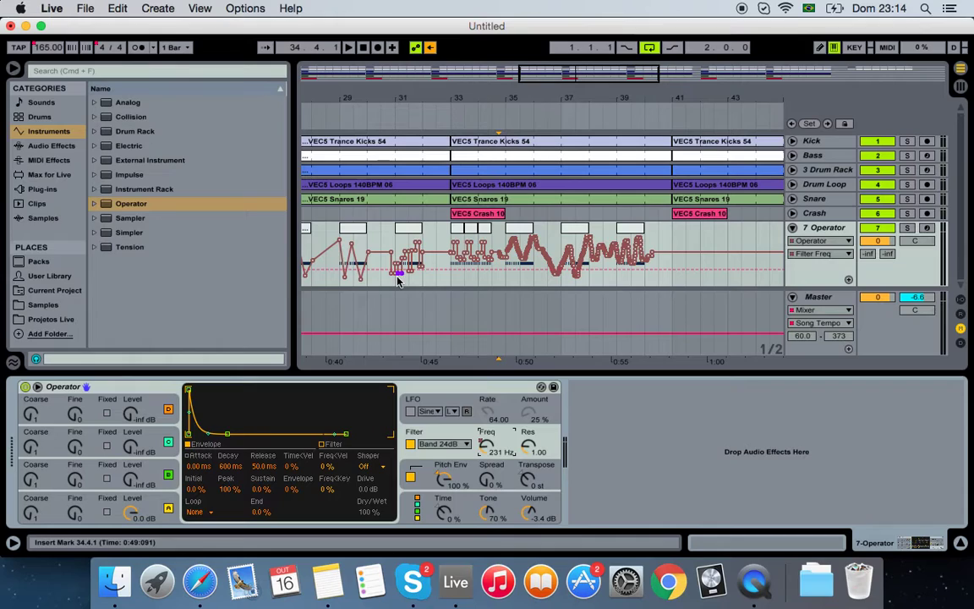
pyautogui.click(451, 270)
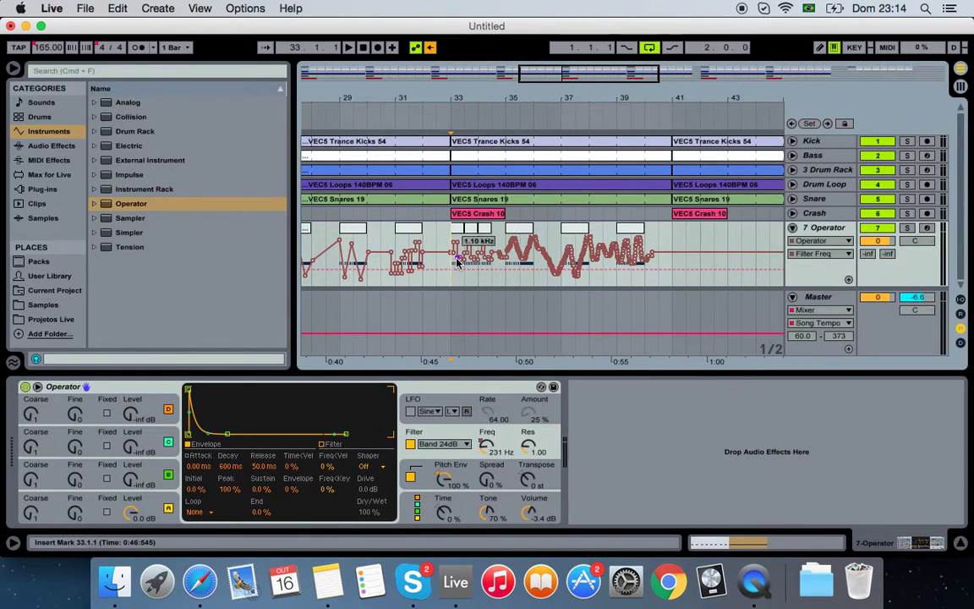
pyautogui.press('space')
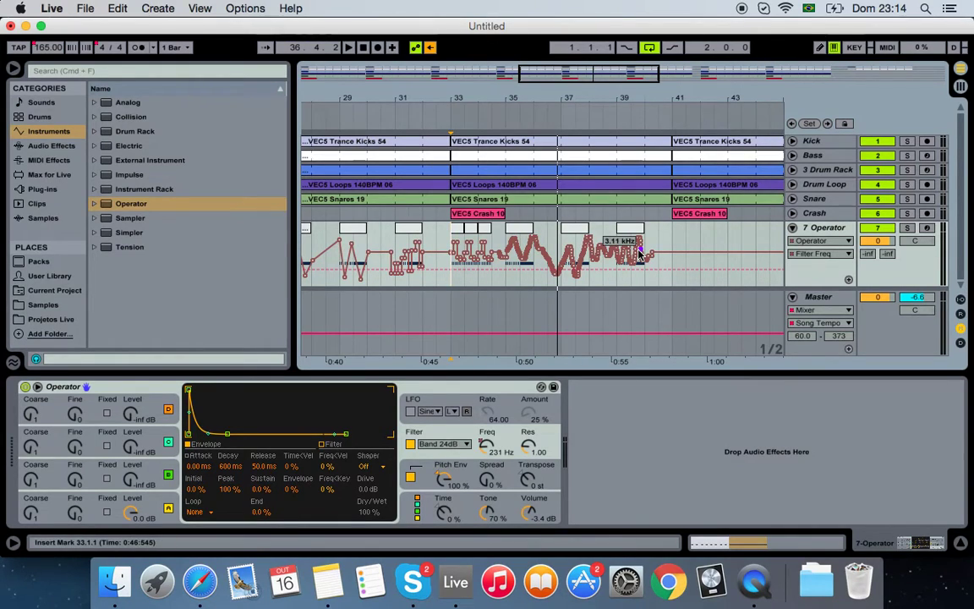
# Step: Re-enable the overridden Filter Freq automation and play the arrangement from 33.1.1 to about bar 36
pyautogui.click(432, 48)
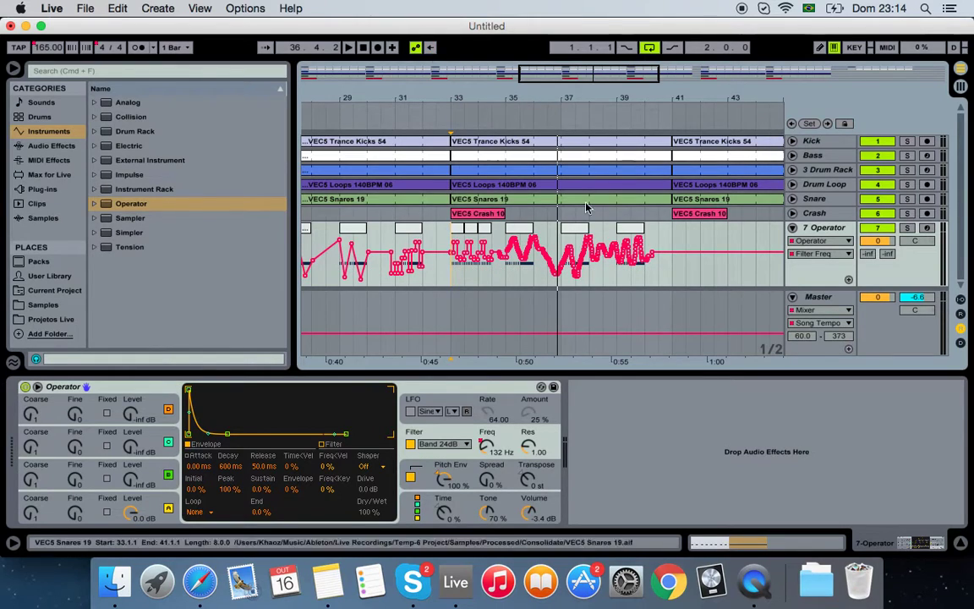
pyautogui.click(446, 271)
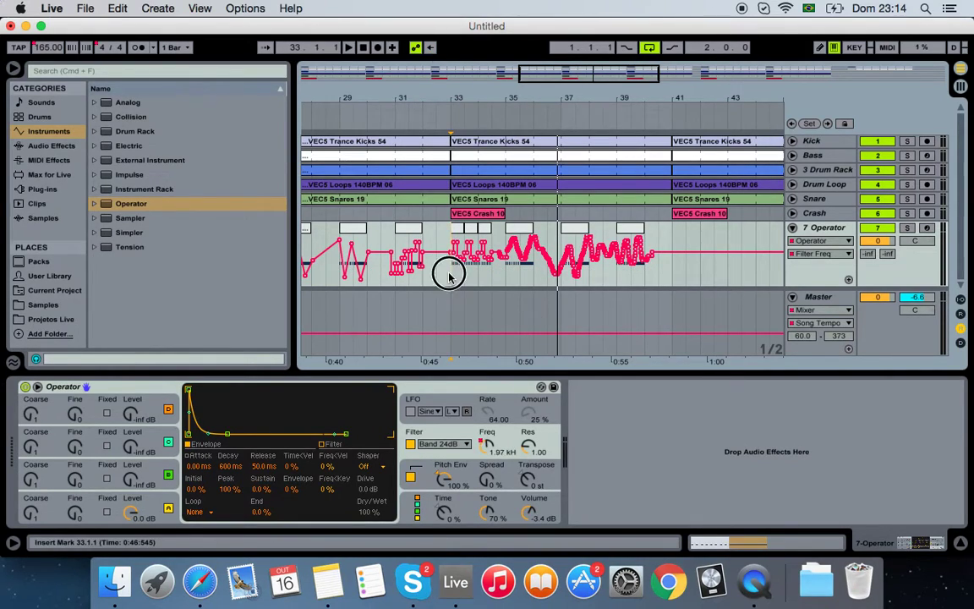
pyautogui.press('space')
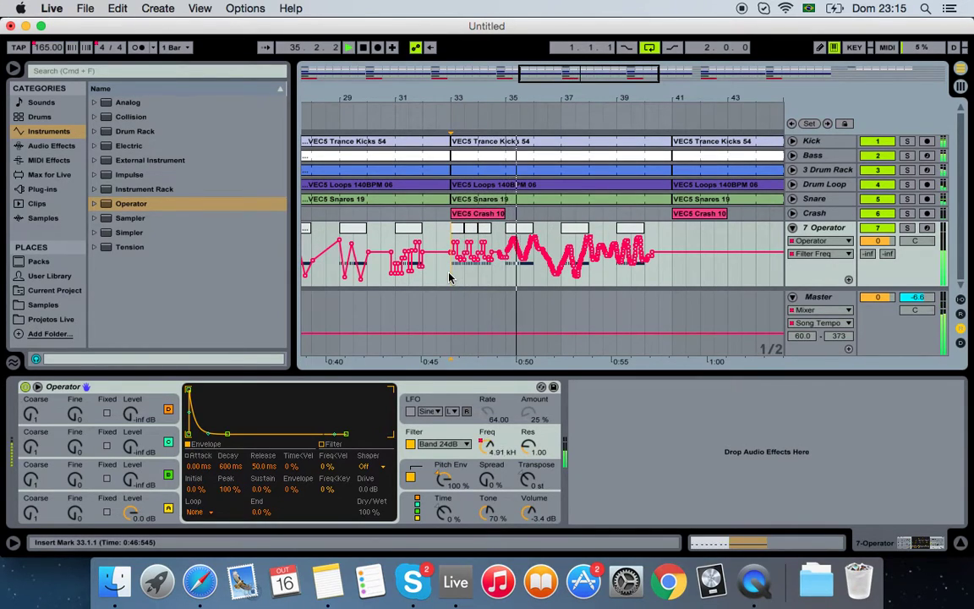
pyautogui.moveTo(425, 107); pyautogui.dragTo(417, 68)
pyautogui.press('space')
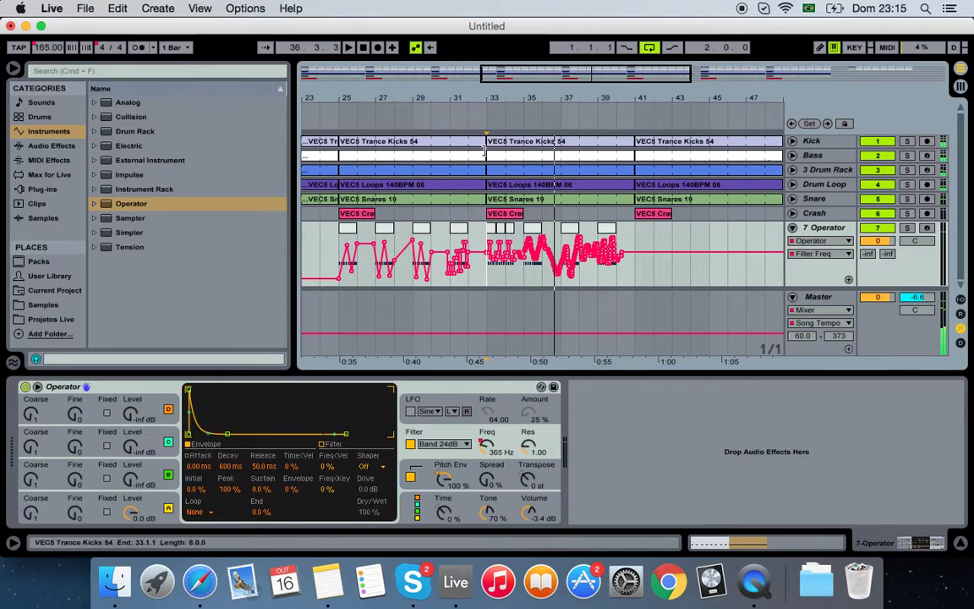